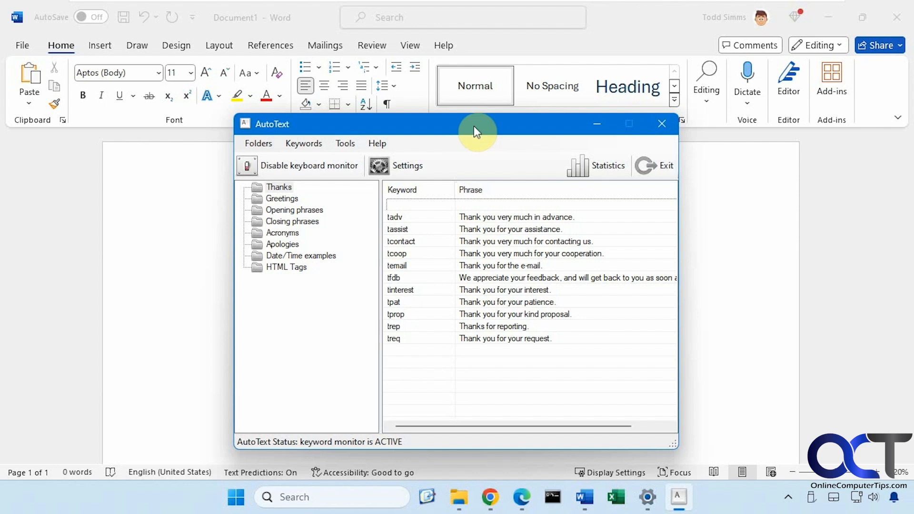
Widen the AutoText window and look through the keywords and phrases in the folders from Thanks to HTML Tags
{"action": "left_click", "coordinate": [380, 255]}
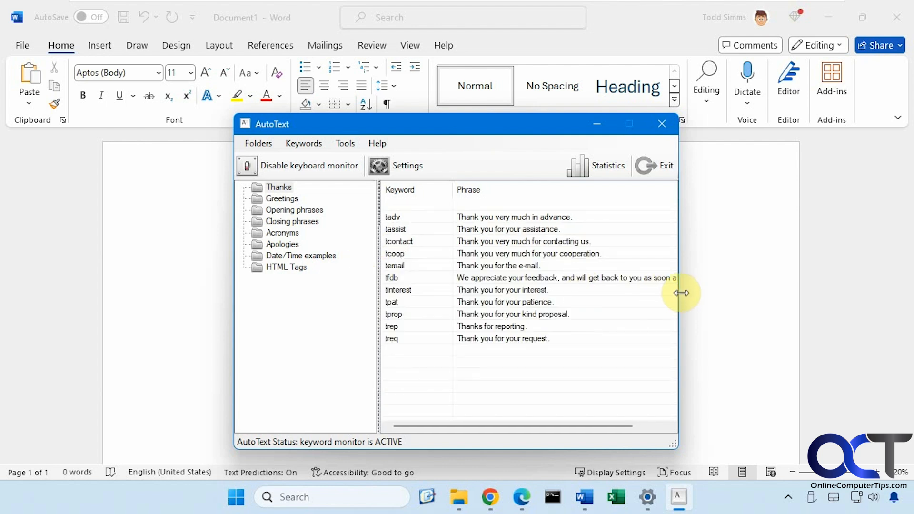
{"action": "left_click_drag", "start_coordinate": [681, 293], "coordinate": [741, 296]}
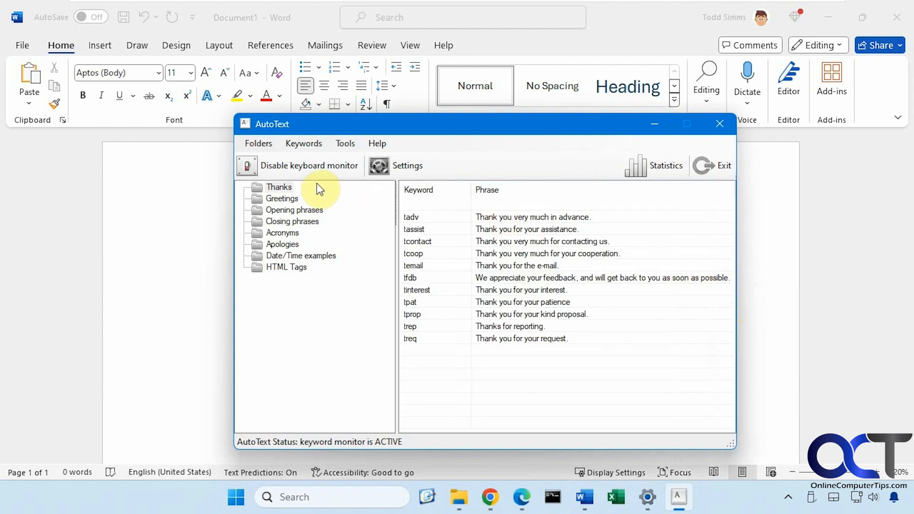
{"action": "left_click", "coordinate": [282, 188]}
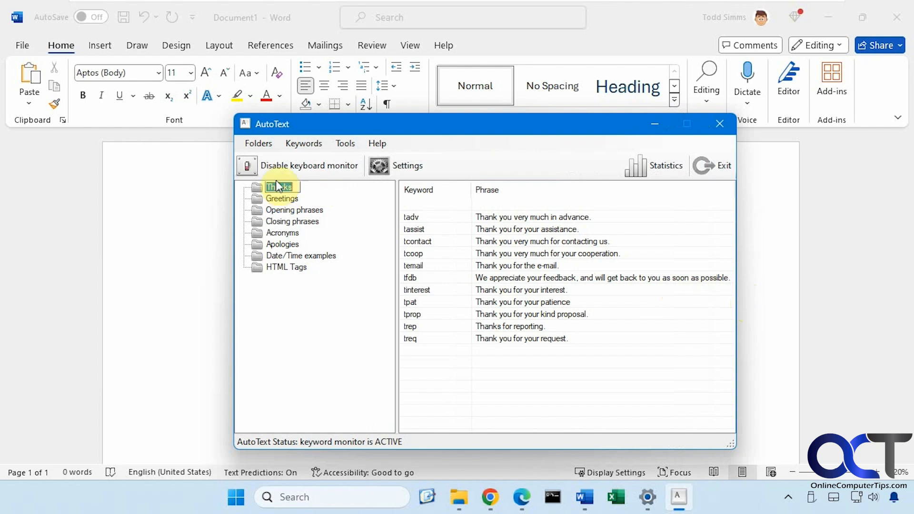
{"action": "left_click", "coordinate": [285, 199]}
{"action": "left_click", "coordinate": [292, 211]}
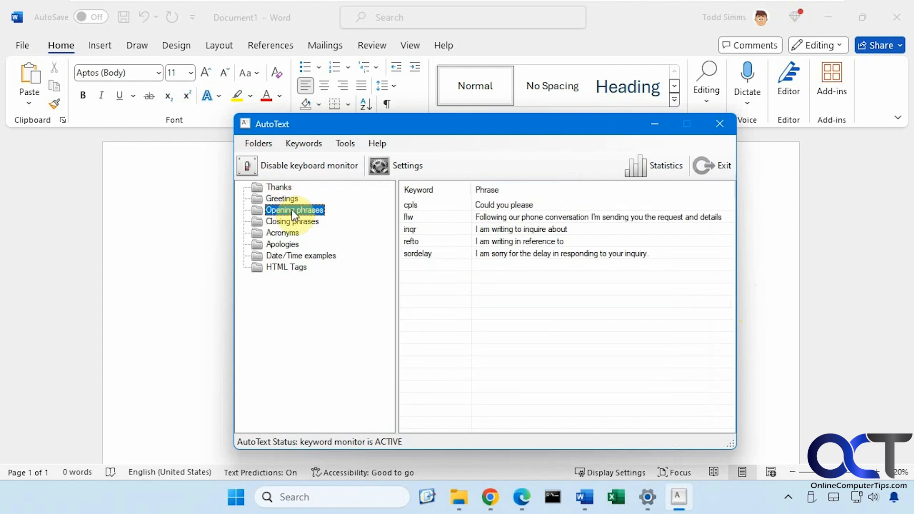
{"action": "left_click", "coordinate": [292, 222]}
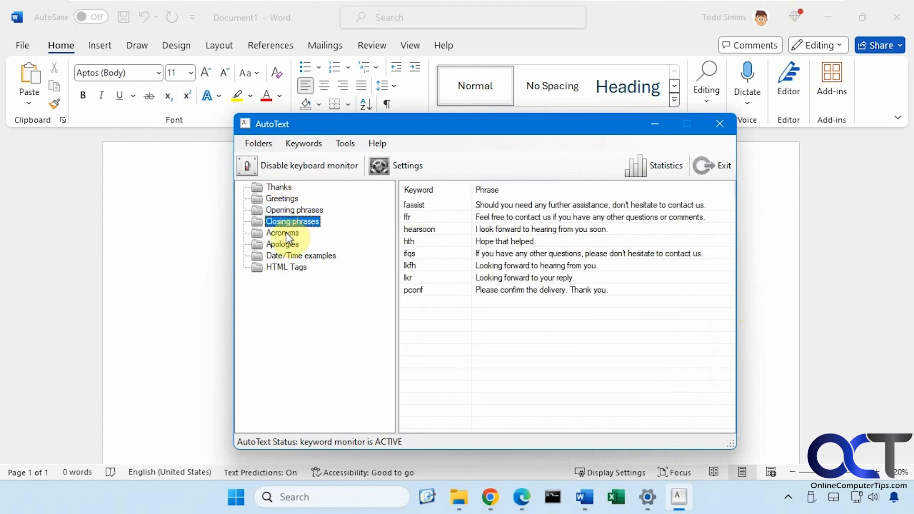
{"action": "left_click", "coordinate": [285, 234]}
{"action": "left_click", "coordinate": [288, 244]}
{"action": "left_click", "coordinate": [291, 256]}
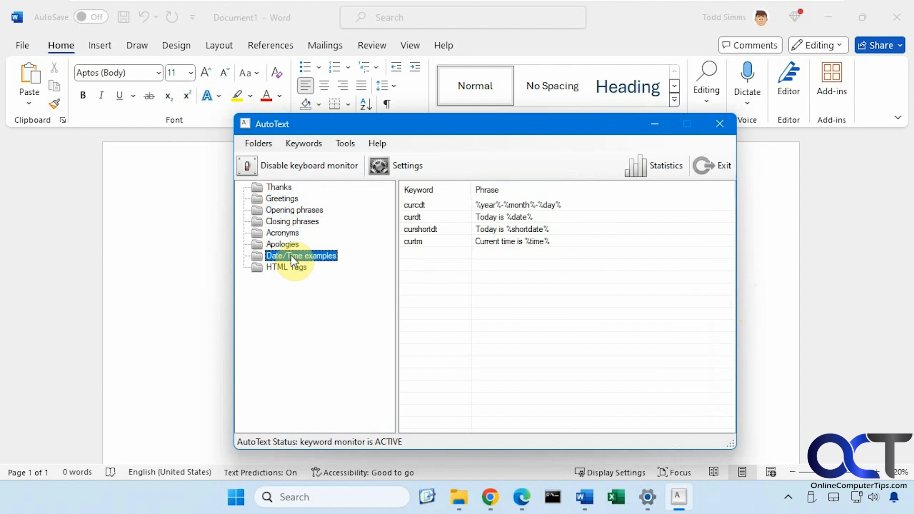
{"action": "left_click", "coordinate": [288, 266]}
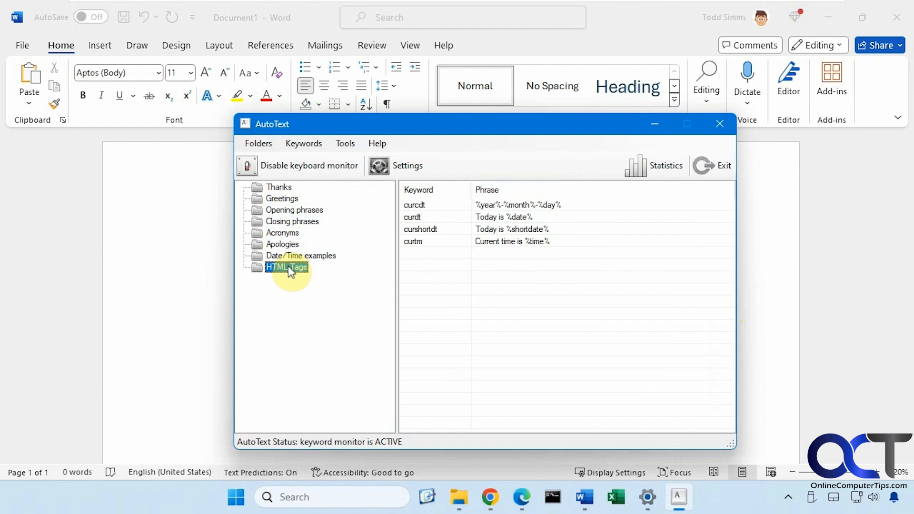
Look up the keywords in the Thanks folder, switch to the Word document and enter the keyword tadv
{"action": "left_click", "coordinate": [279, 187]}
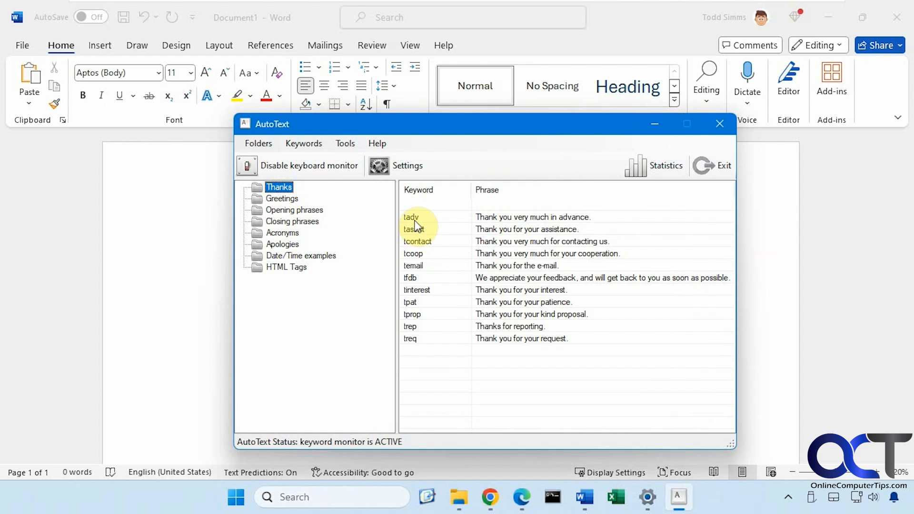
{"action": "left_click", "coordinate": [188, 244]}
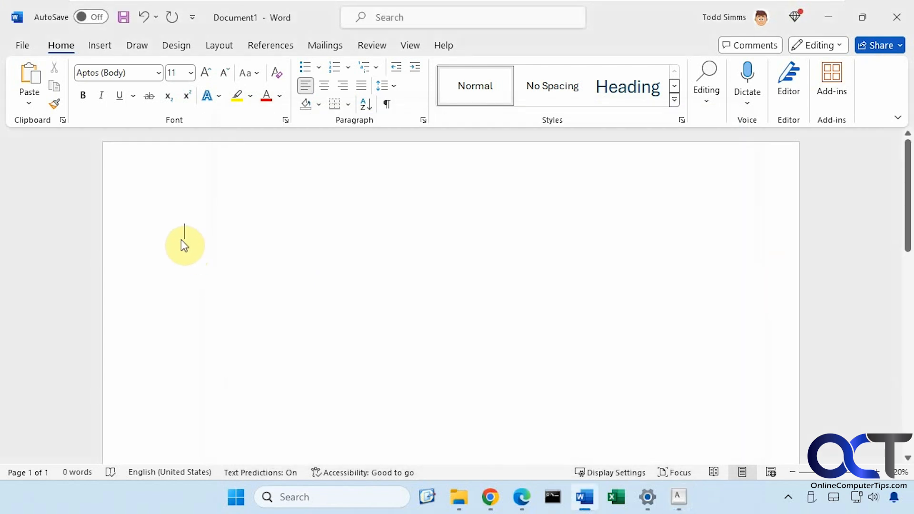
{"action": "type", "text": "tadv"}
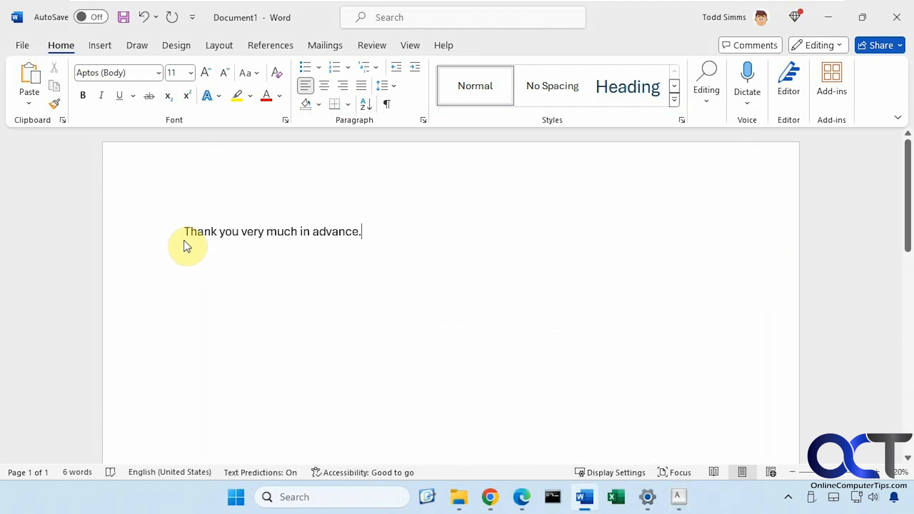
Switch back to AutoText, view the tadv keyword's edit options and close them without saving
{"action": "left_click", "coordinate": [680, 498]}
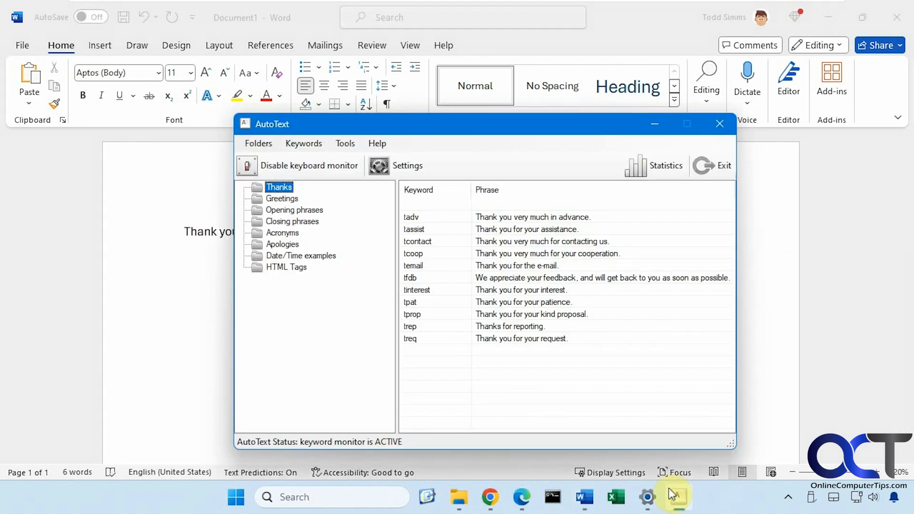
{"action": "double_click", "coordinate": [412, 217]}
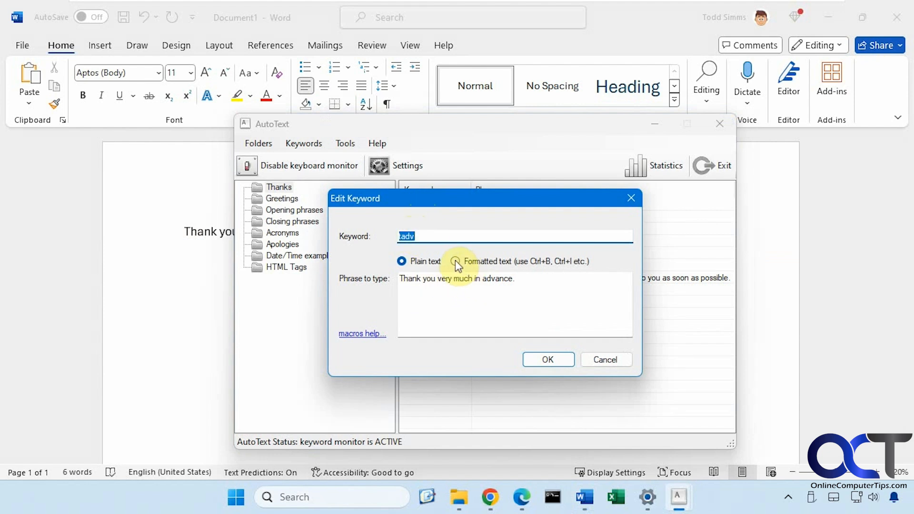
{"action": "left_click", "coordinate": [594, 359]}
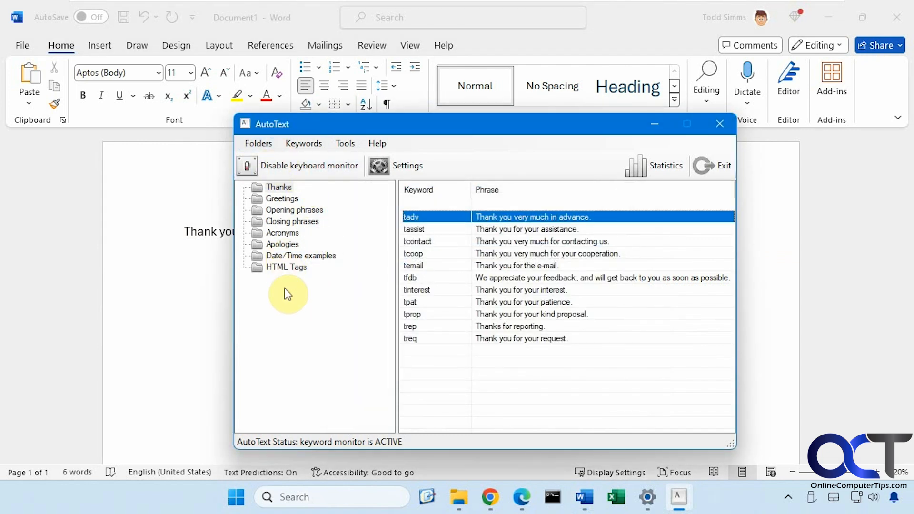
Create a new top-level folder named Phone Numbers
{"action": "left_click", "coordinate": [264, 144]}
{"action": "left_click", "coordinate": [265, 155]}
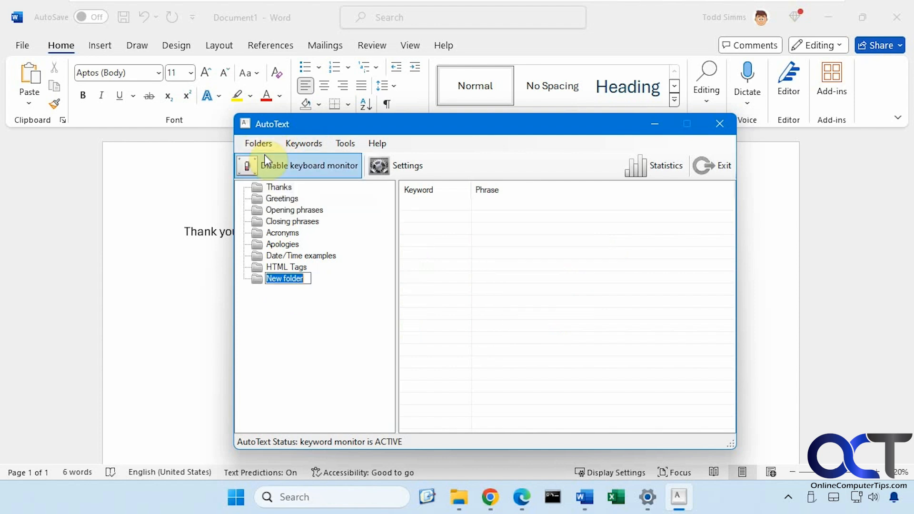
{"action": "type", "text": "Phone "}
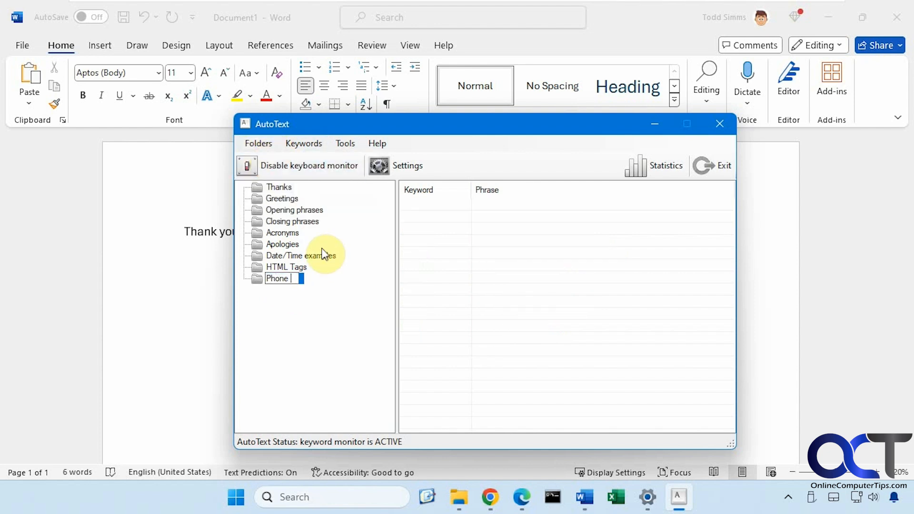
{"action": "type", "text": "Numbers"}
{"action": "key", "text": "Return"}
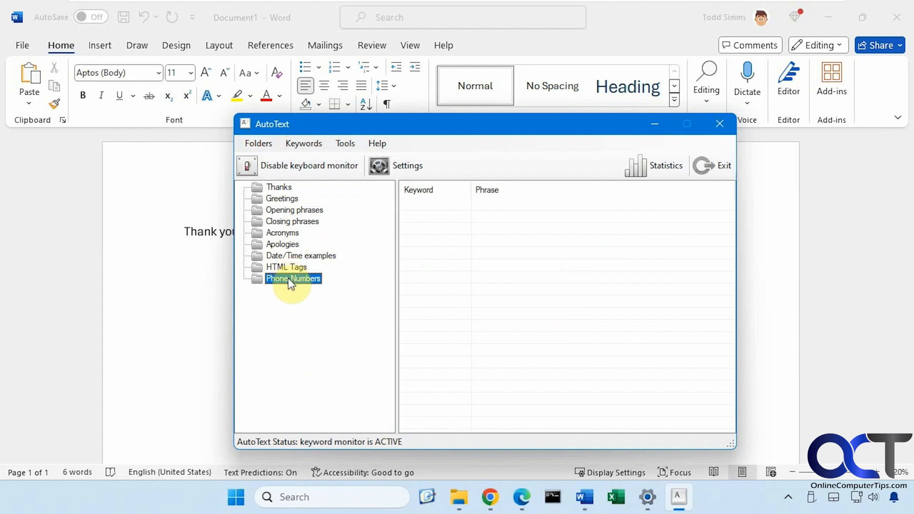
Add the keyword tph to the Phone Numbers folder with a phone number as its plain-text phrase
{"action": "left_click", "coordinate": [304, 143]}
{"action": "left_click", "coordinate": [315, 158]}
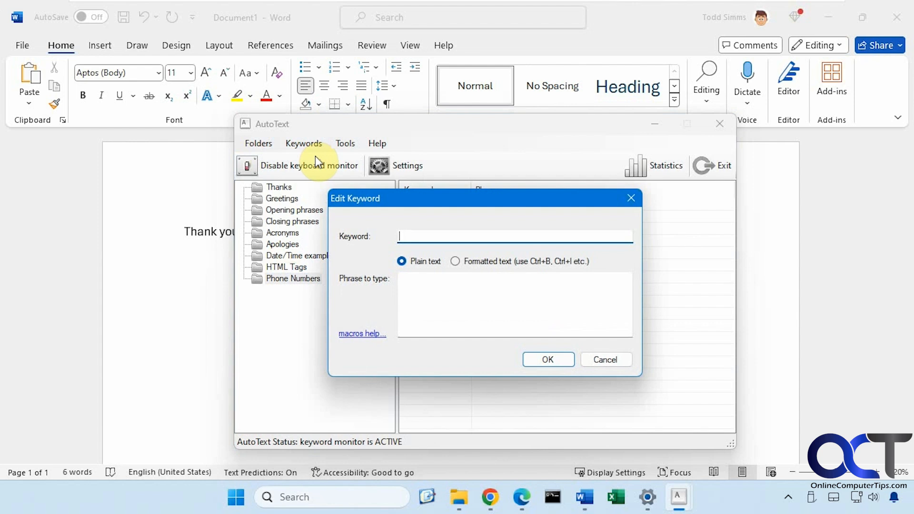
{"action": "type", "text": "tph"}
{"action": "left_click", "coordinate": [437, 286]}
{"action": "type", "text": "55"}
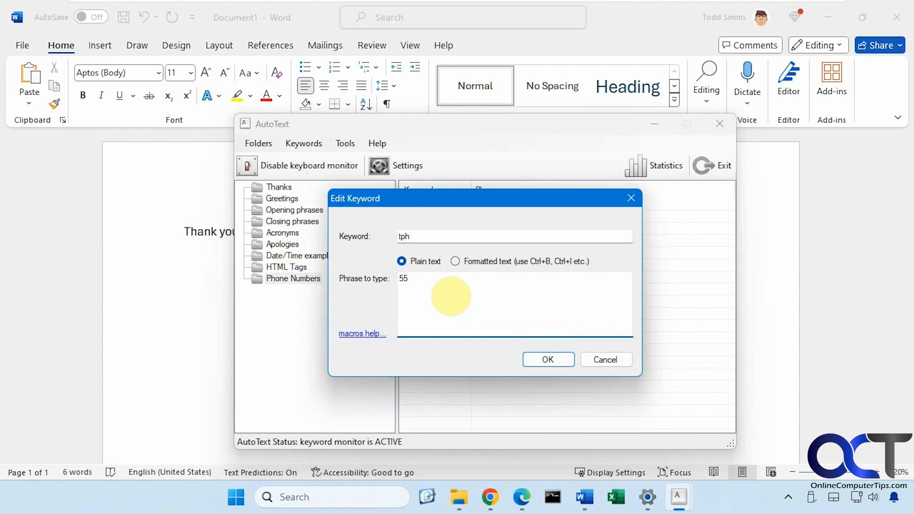
{"action": "type", "text": "5-251-4577"}
{"action": "left_click", "coordinate": [548, 360]}
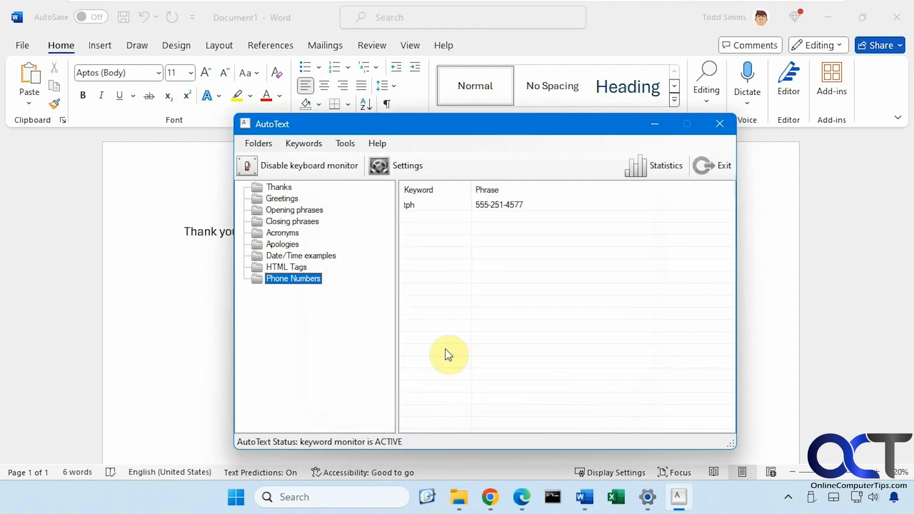
Switch to Word, leave a blank line under the thank-you sentence and enter the keyword tph
{"action": "left_click", "coordinate": [205, 310]}
{"action": "key", "text": "Return"}
{"action": "key", "text": "Return"}
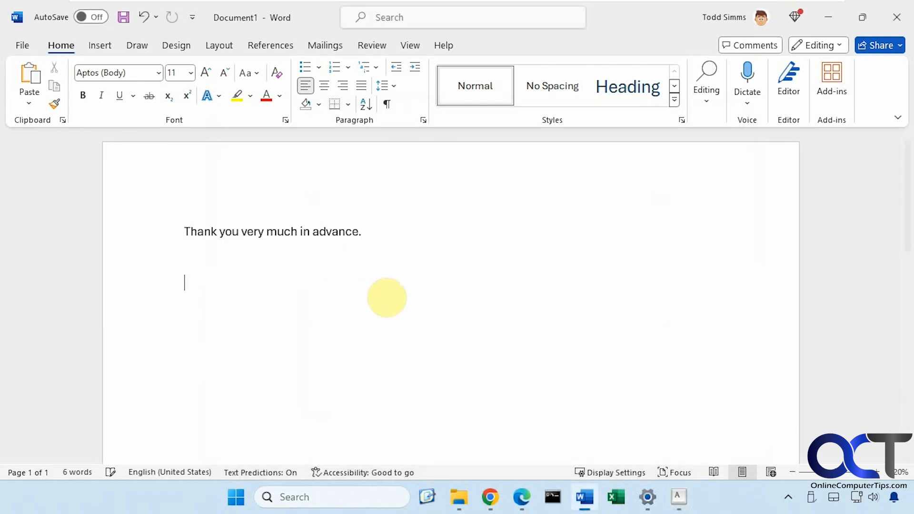
{"action": "type", "text": "tph"}
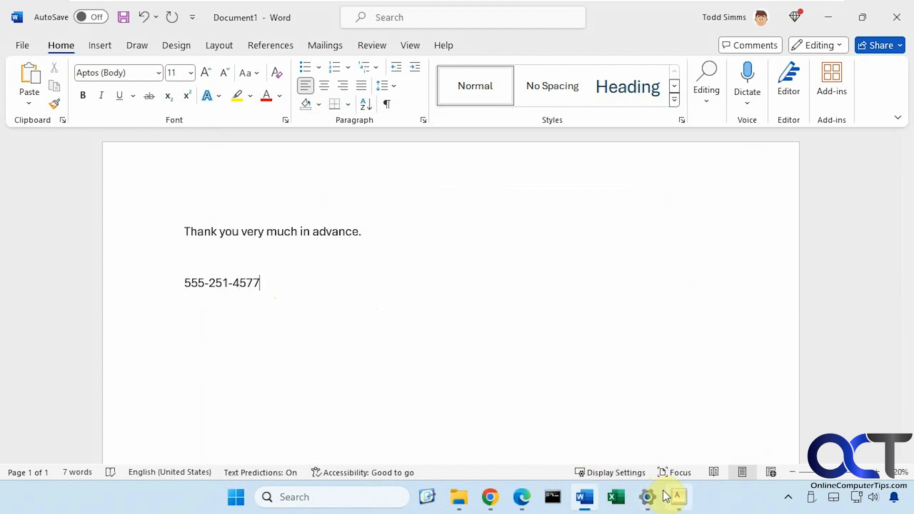
Look up the keywords in AutoText's Date/Time examples folder and enter curdt two lines below the phone number in Word
{"action": "left_click", "coordinate": [679, 498]}
{"action": "left_click", "coordinate": [320, 257]}
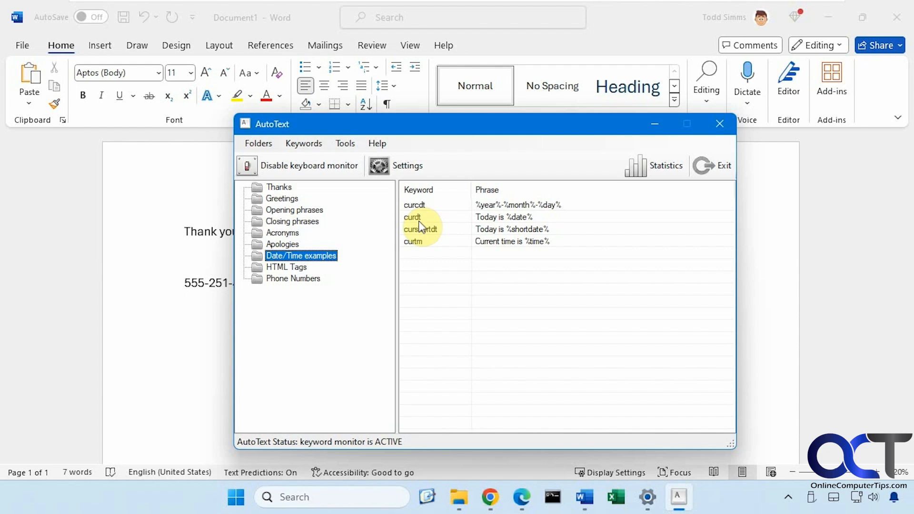
{"action": "left_click", "coordinate": [205, 345]}
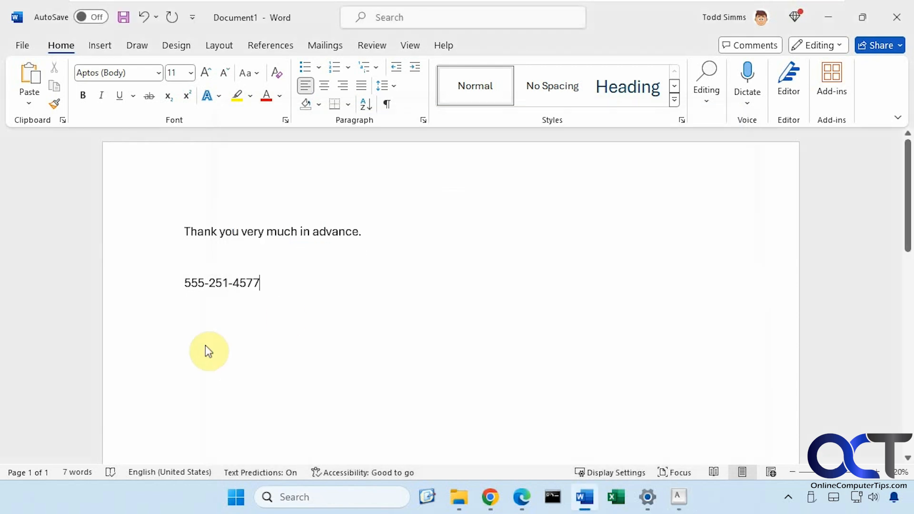
{"action": "key", "text": "Return"}
{"action": "key", "text": "Return"}
{"action": "type", "text": "curdt"}
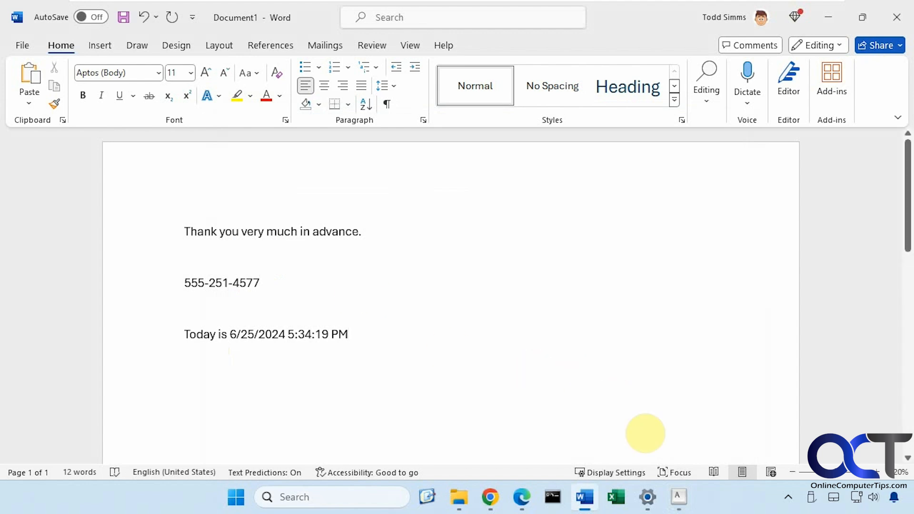
Switch to AutoText and review the keyword lists in the folders from Apologies up to Greetings
{"action": "left_click", "coordinate": [680, 497]}
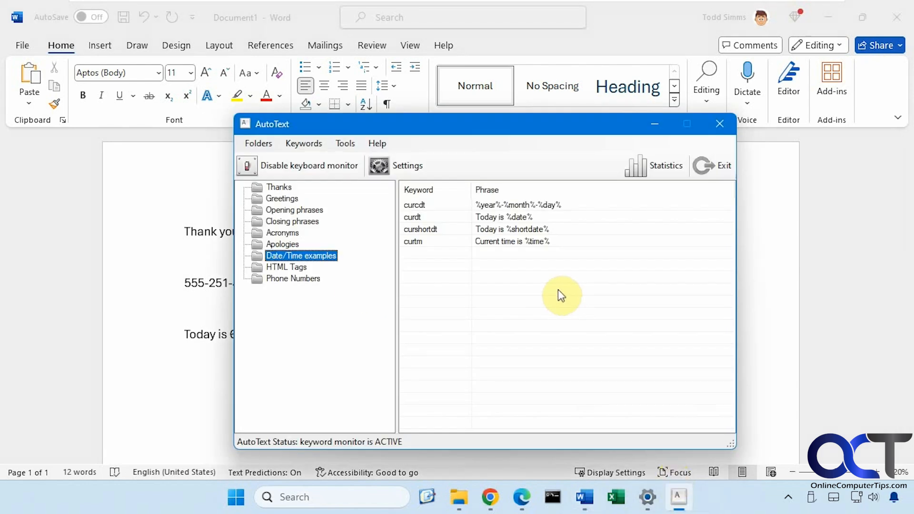
{"action": "left_click", "coordinate": [288, 244]}
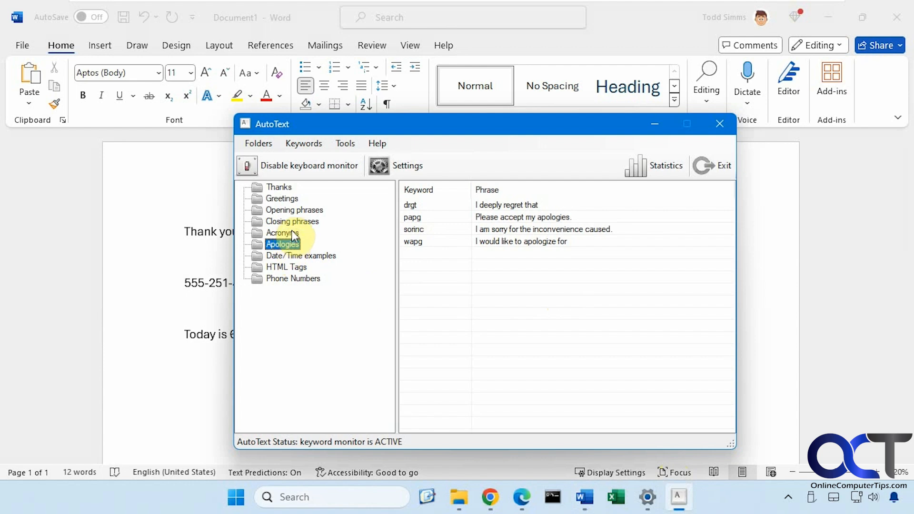
{"action": "left_click", "coordinate": [292, 232]}
{"action": "left_click", "coordinate": [294, 222]}
{"action": "left_click", "coordinate": [295, 210]}
{"action": "left_click", "coordinate": [291, 198]}
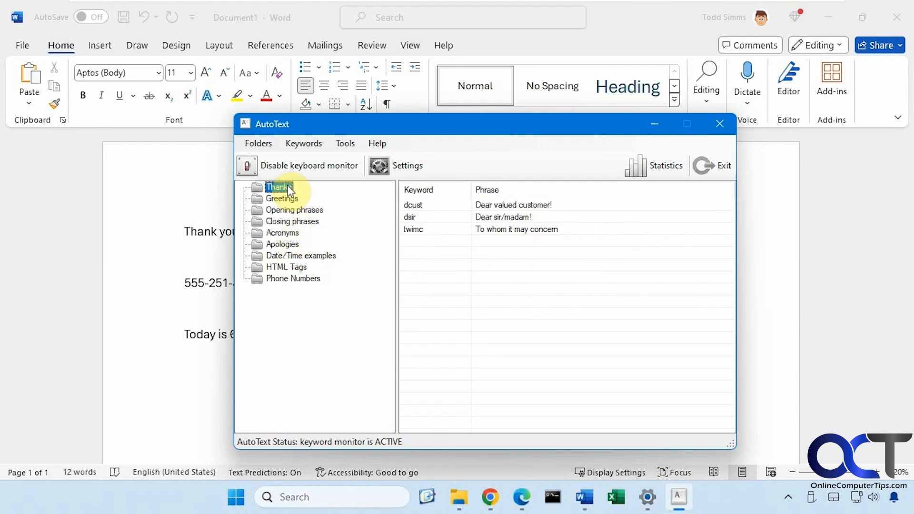
Examine the AutoText startup, notification, hotkey and snippets library settings and close them without saving
{"action": "left_click", "coordinate": [409, 162]}
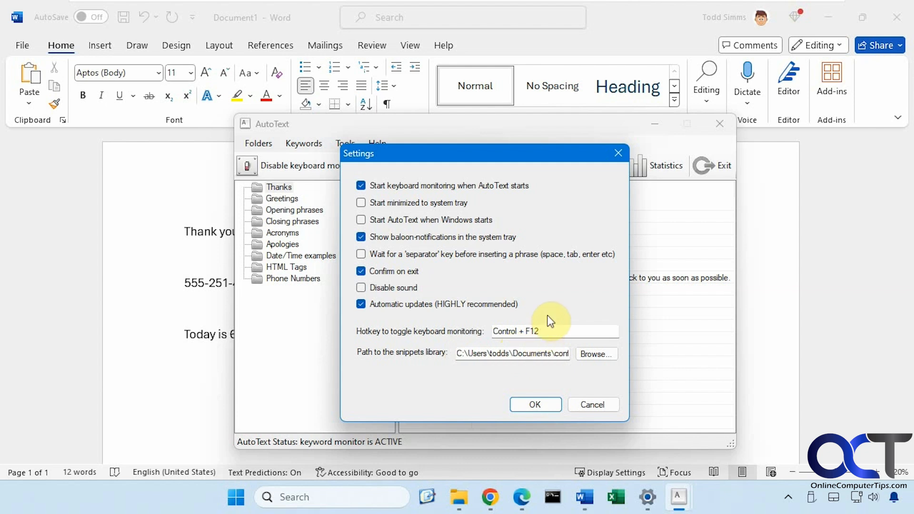
{"action": "left_click", "coordinate": [590, 404]}
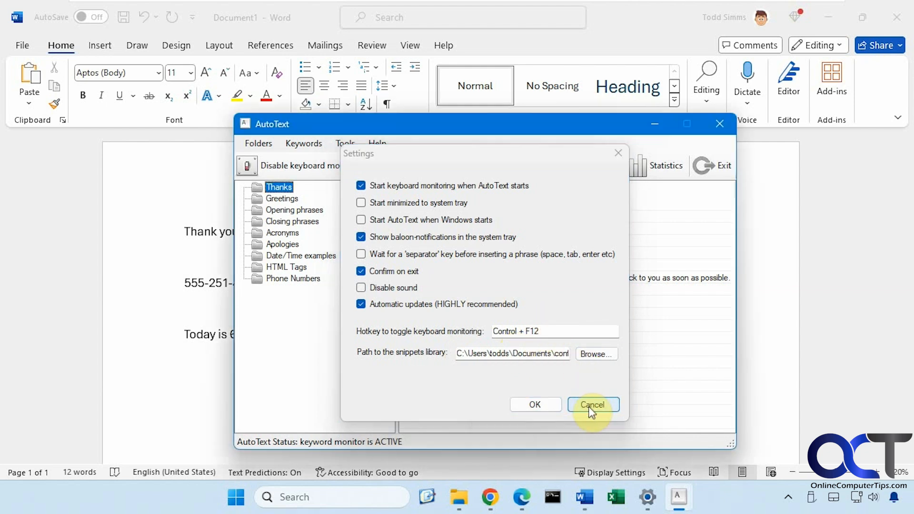
{"action": "left_click", "coordinate": [346, 144]}
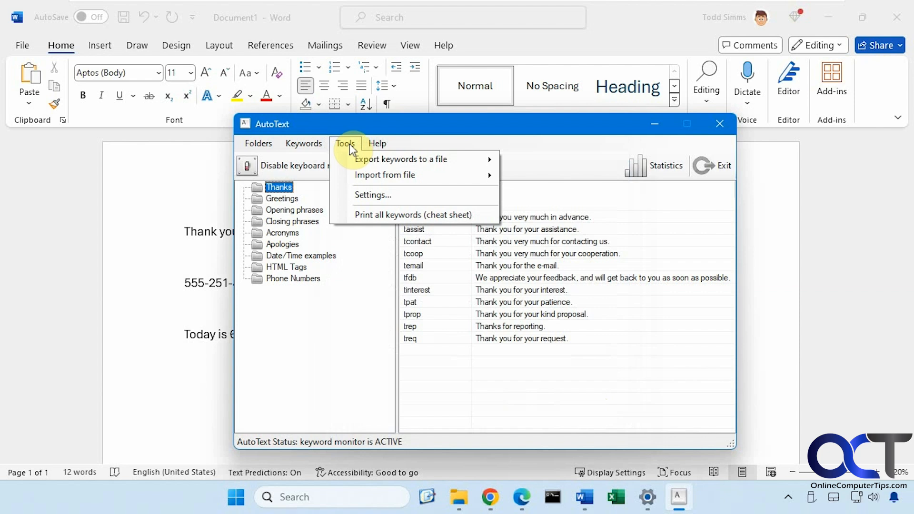
{"action": "mouse_move", "coordinate": [367, 163]}
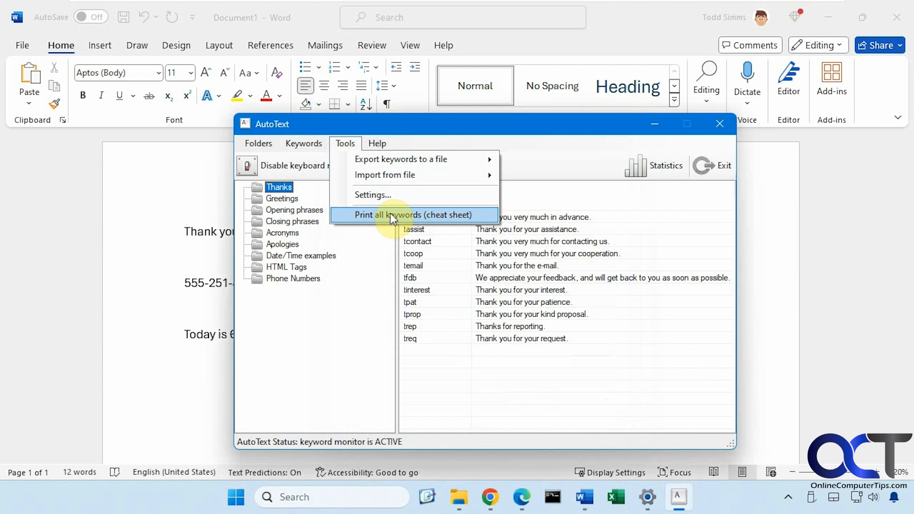
{"action": "left_click", "coordinate": [538, 165]}
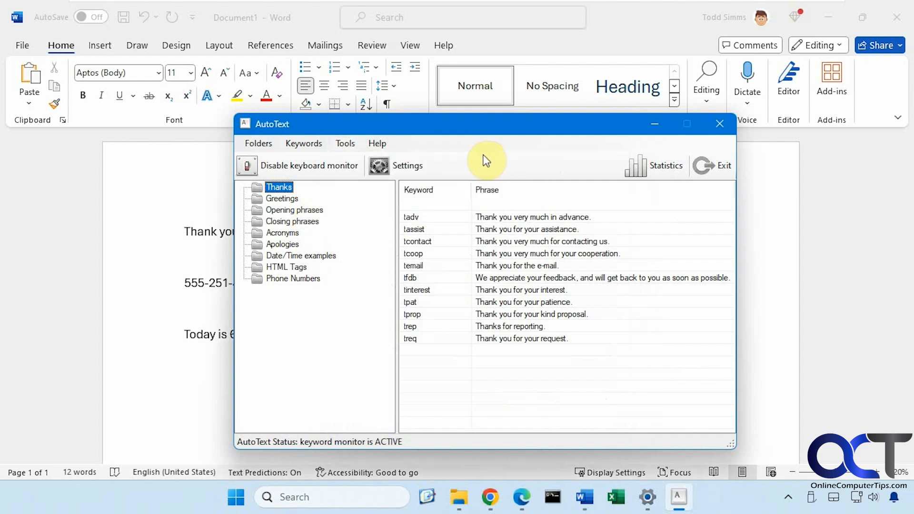
{"action": "left_click", "coordinate": [305, 143]}
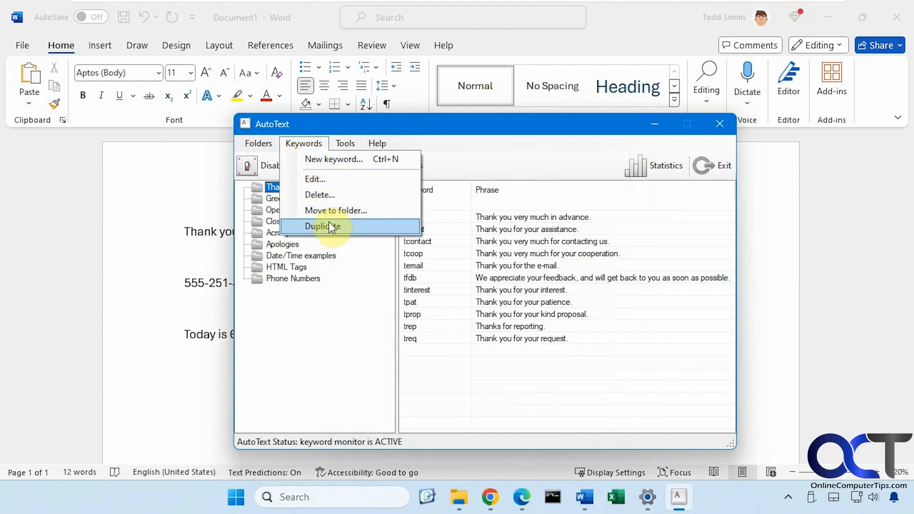
{"action": "mouse_move", "coordinate": [274, 148]}
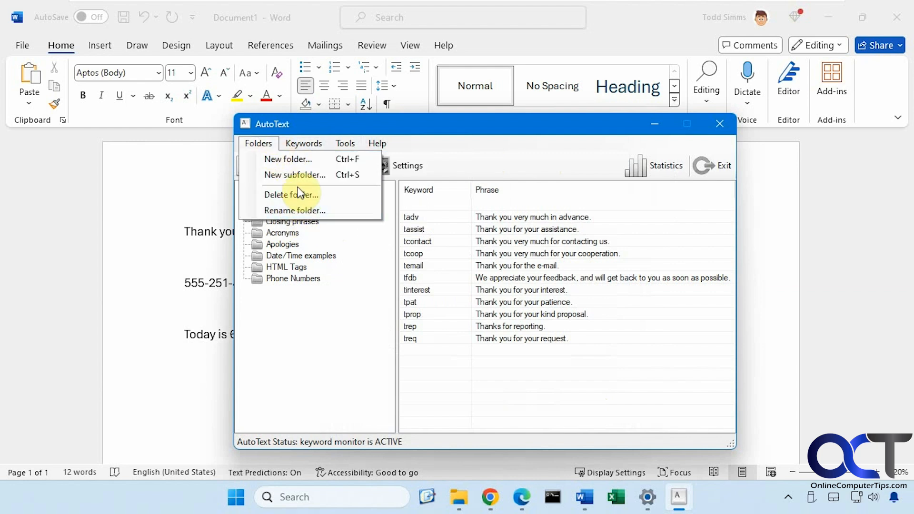
{"action": "left_click", "coordinate": [475, 165]}
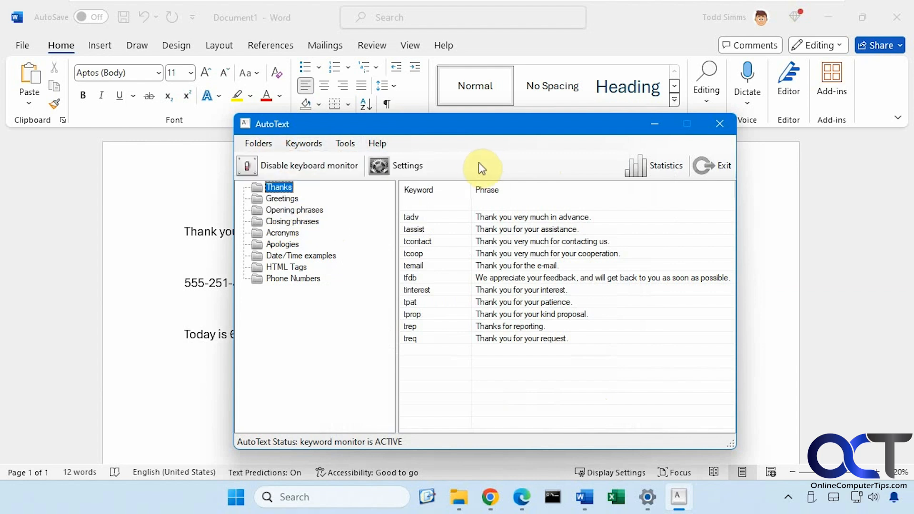
View the usage statistics for expanded snippets and saved characters, and close them
{"action": "left_click", "coordinate": [648, 166]}
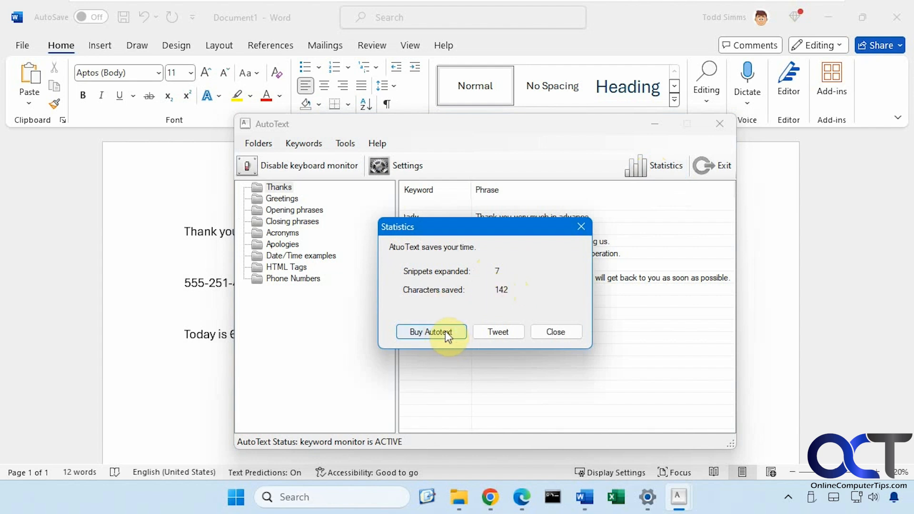
{"action": "left_click", "coordinate": [544, 333]}
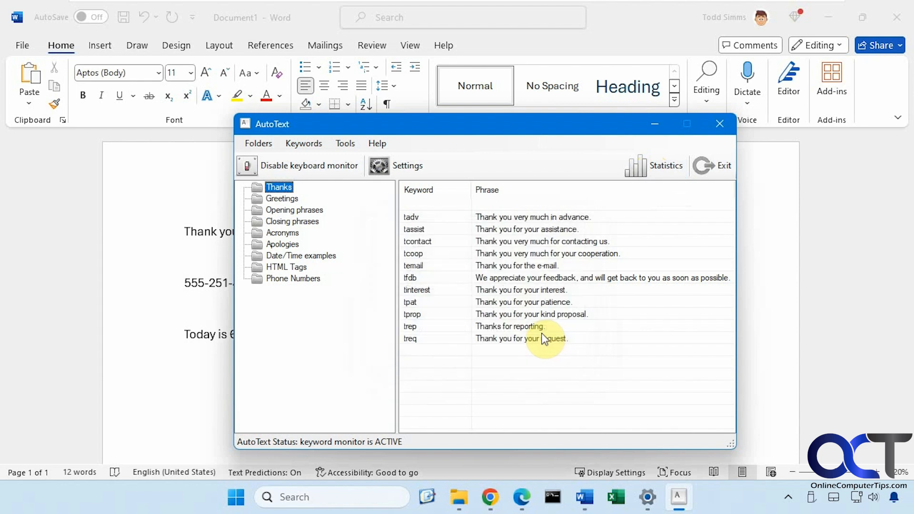